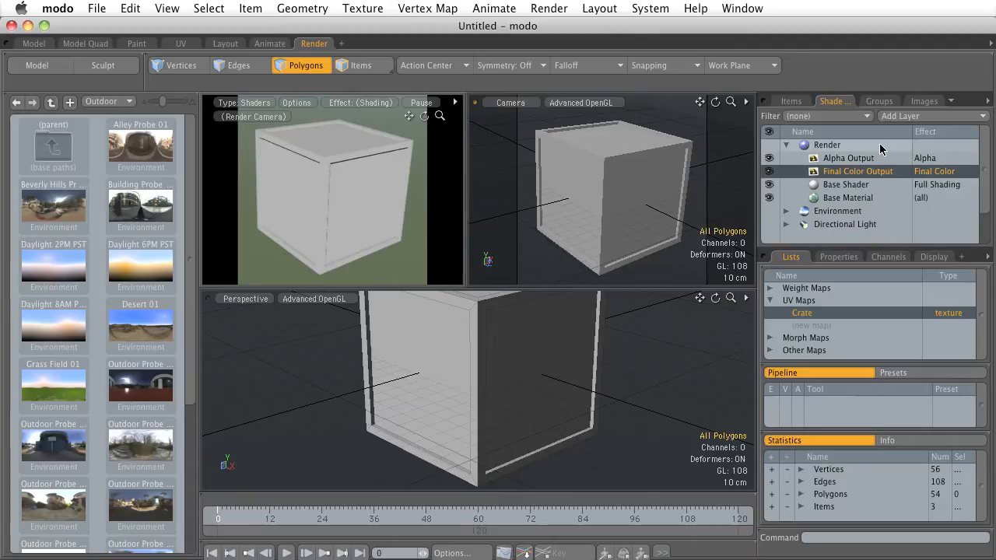
Add a render output above the Alpha Output in the shader tree and set its effect to Ambient Occlusion
left_click(838, 160)
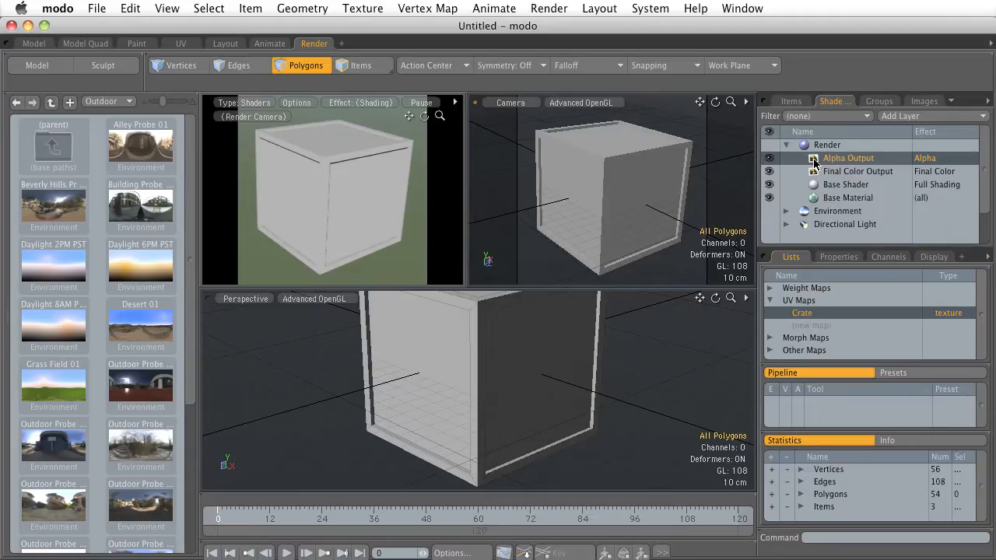
left_click(905, 115)
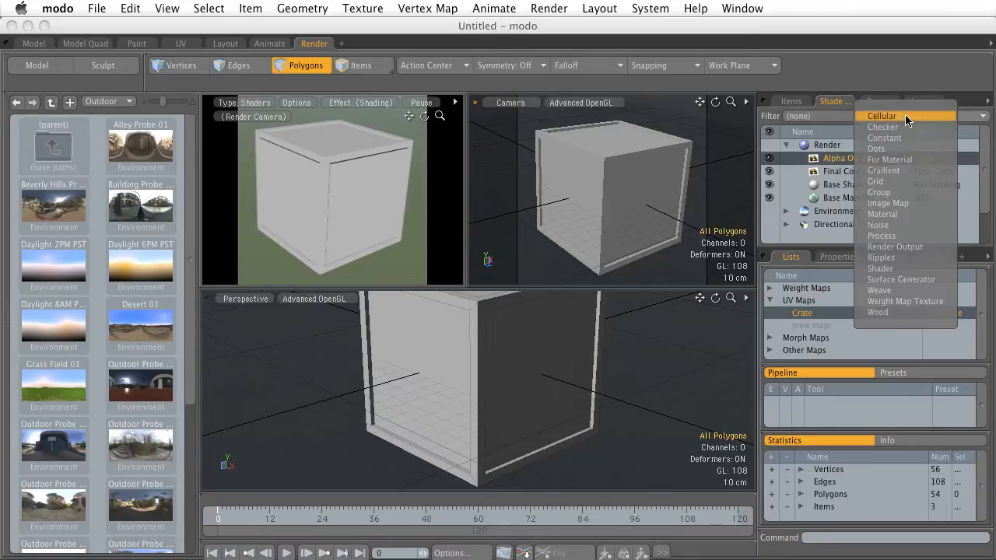
left_click(903, 247)
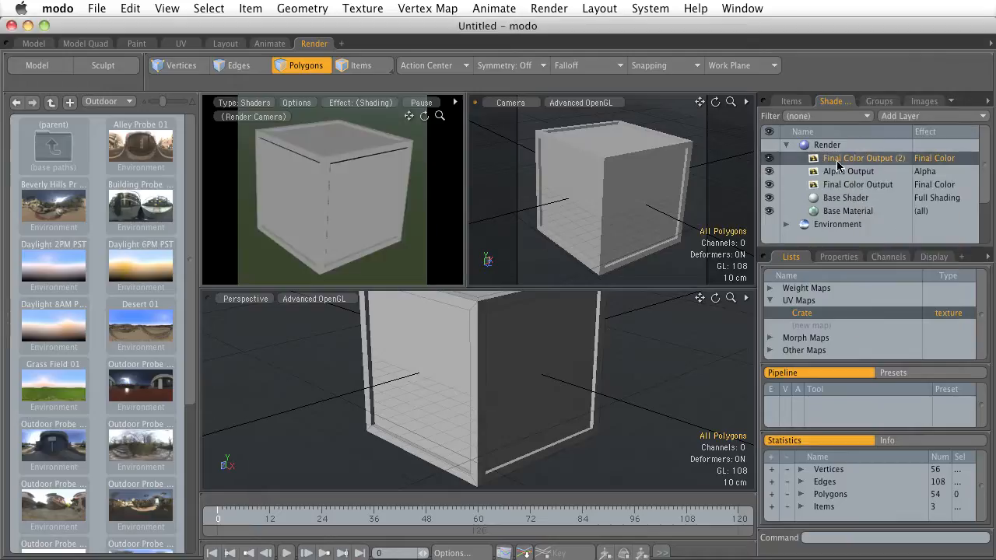
left_click(929, 158)
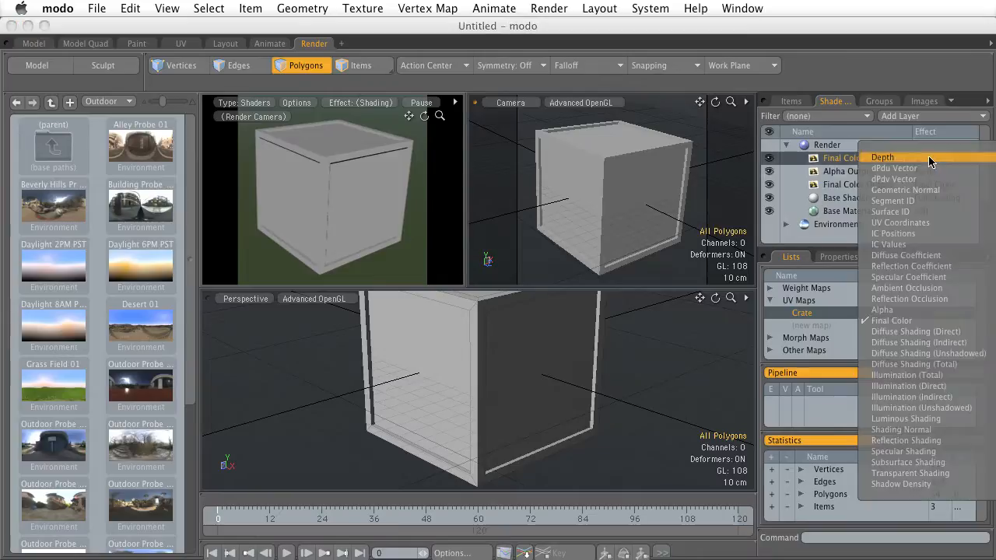
left_click(903, 290)
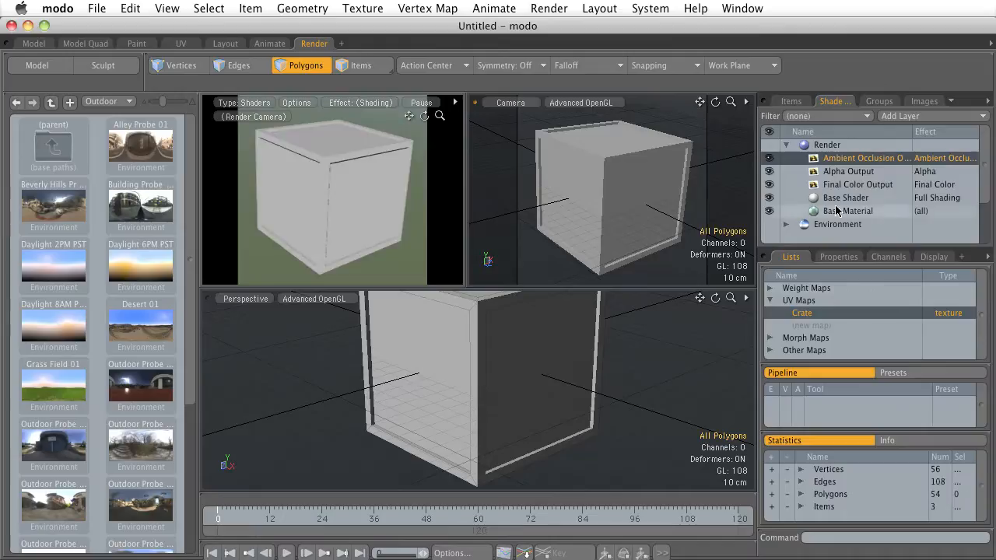
Disable the Alpha and Final Color outputs and set the preview render's effect to Ambient Occlusion Output
left_click(768, 172)
left_click(769, 186)
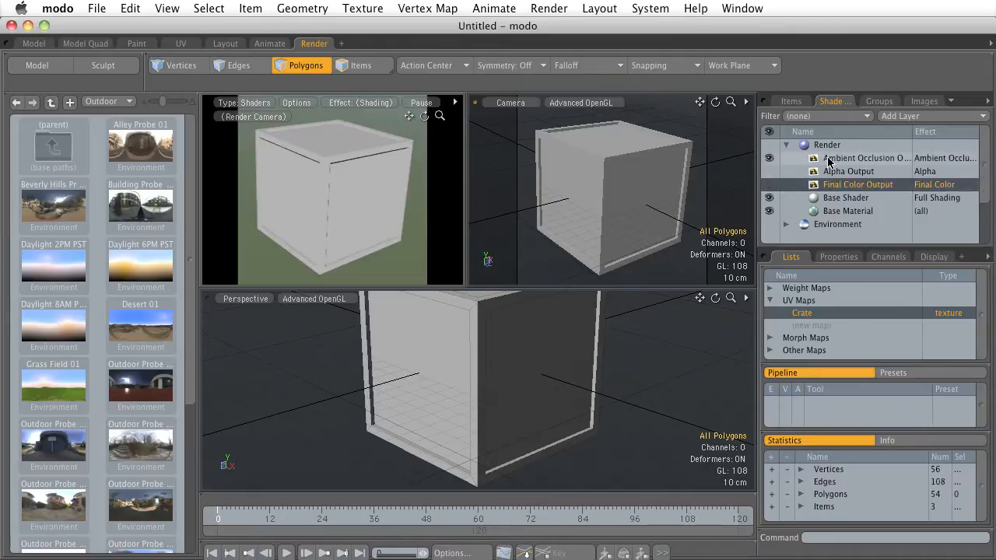
left_click(874, 159)
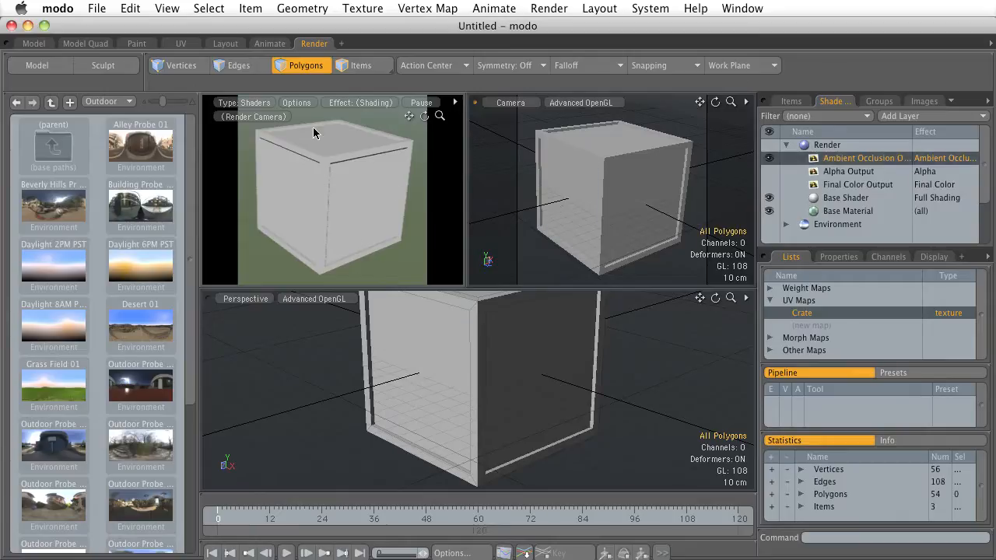
left_click(368, 102)
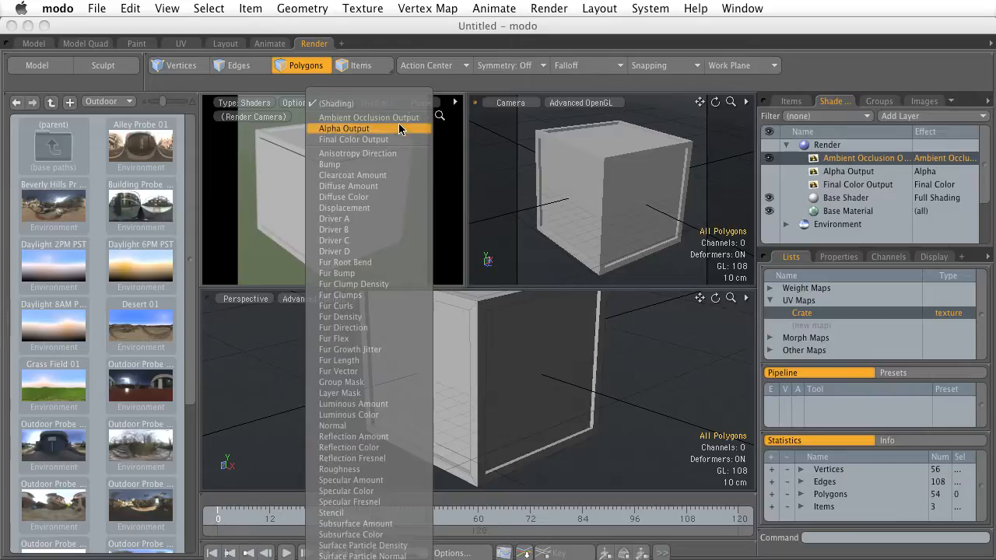
left_click(357, 117)
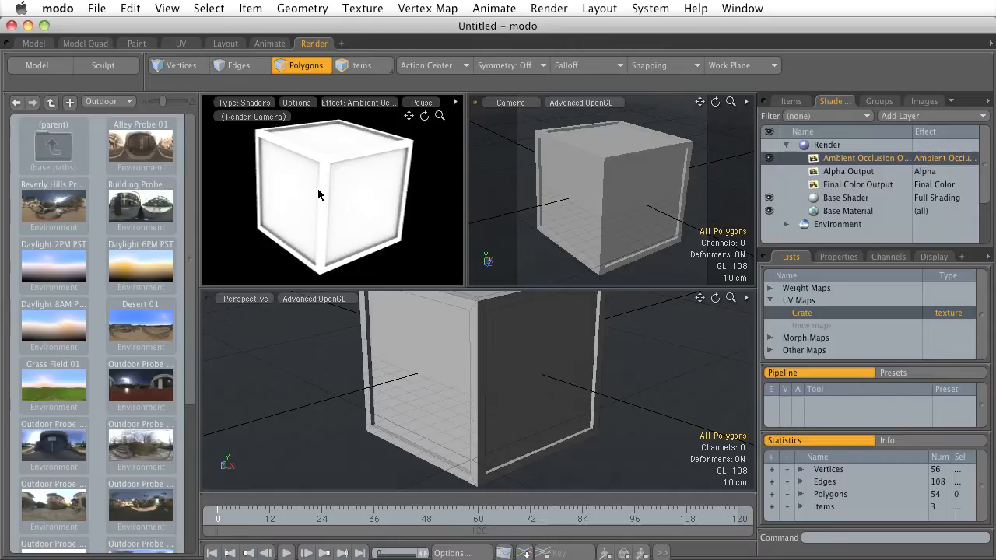
Examine the Render item's frame width, height, DPI and pixel aspect ratio
left_click(827, 184)
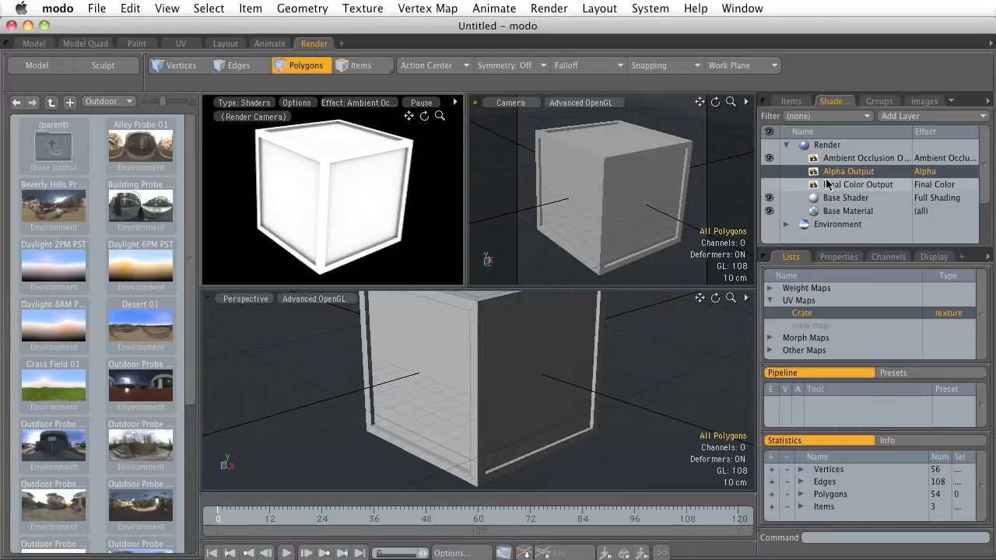
left_click(829, 172)
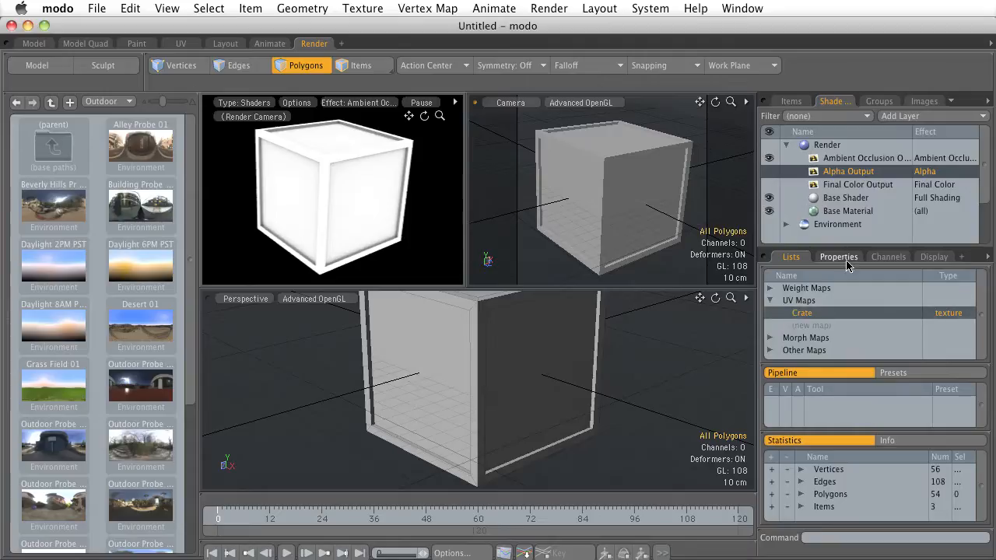
left_click(840, 145)
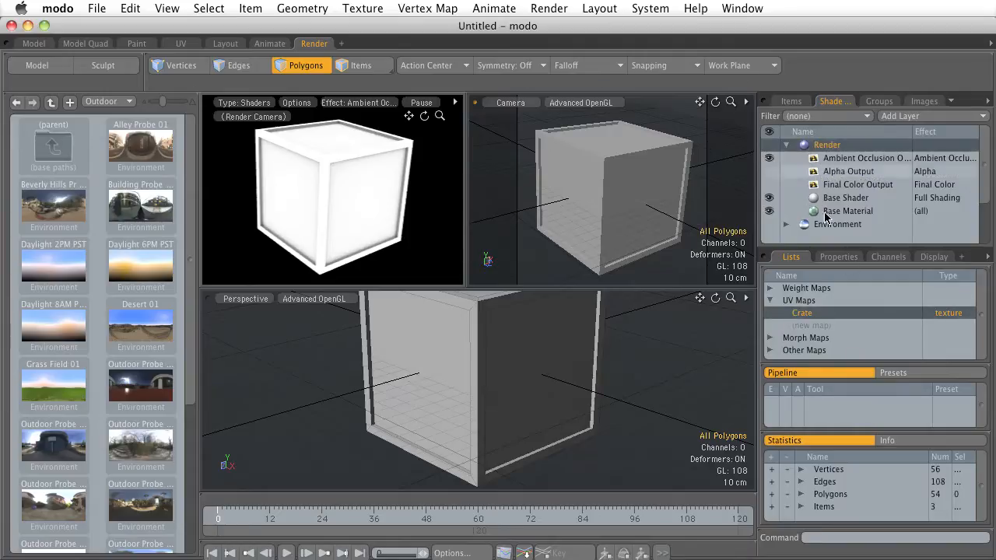
left_click(835, 258)
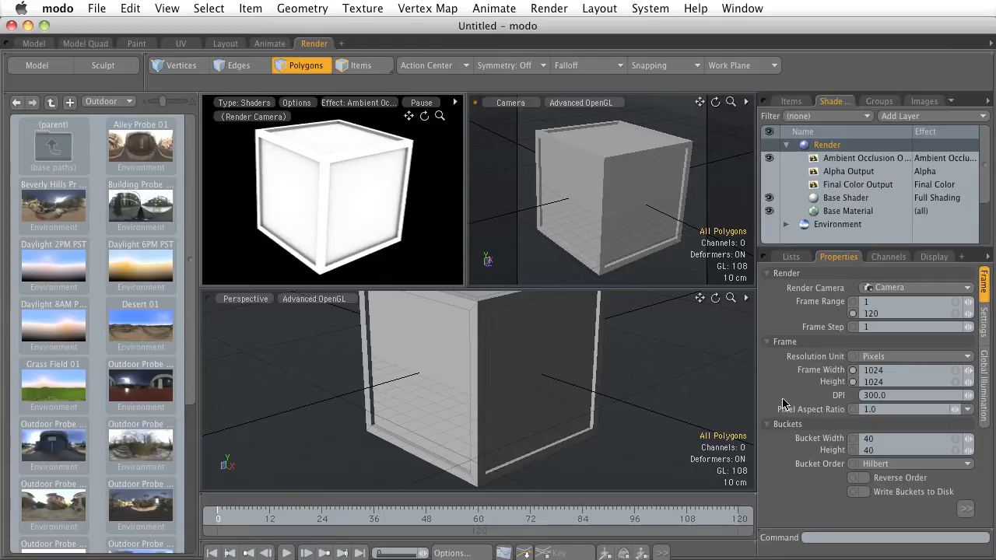
left_click(831, 381)
left_click(847, 369)
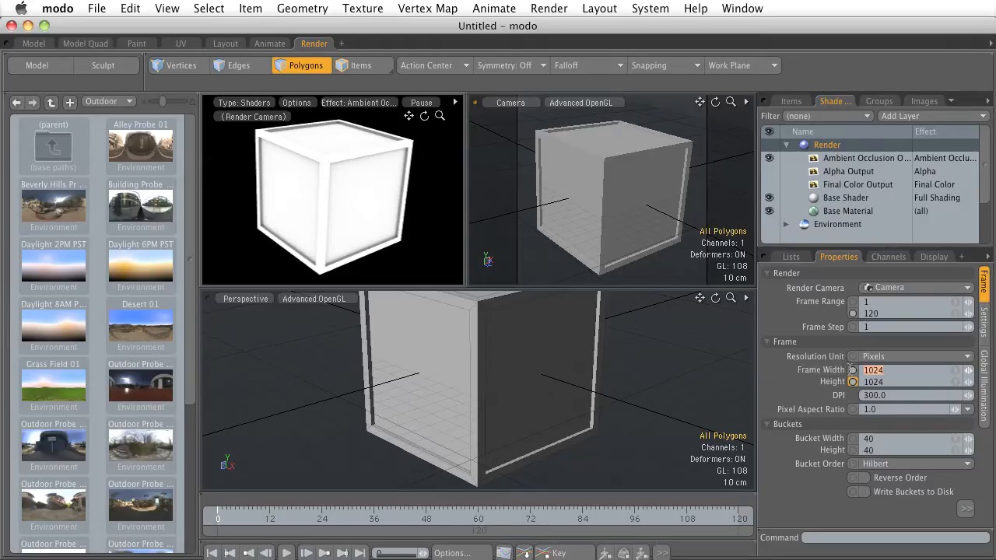
left_click(884, 383)
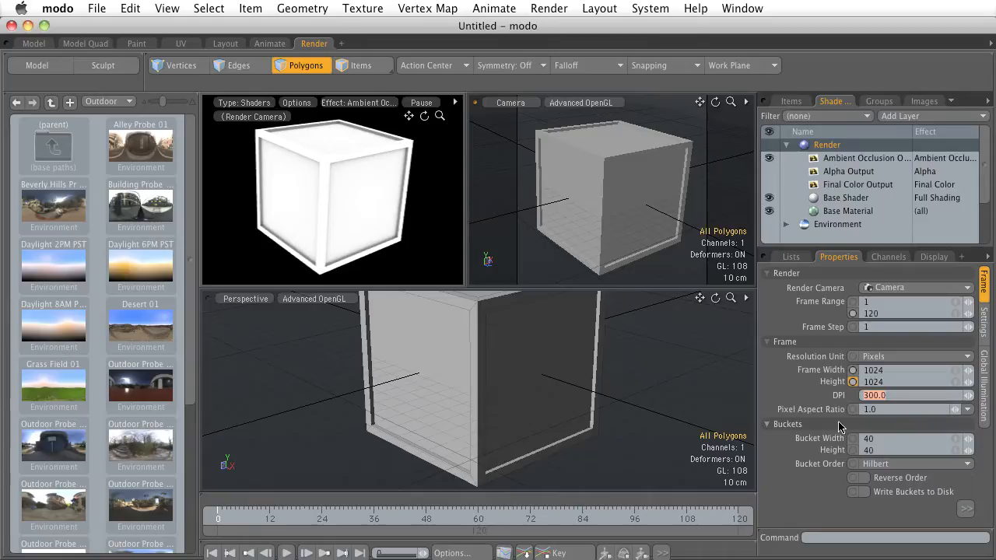
left_click(852, 410)
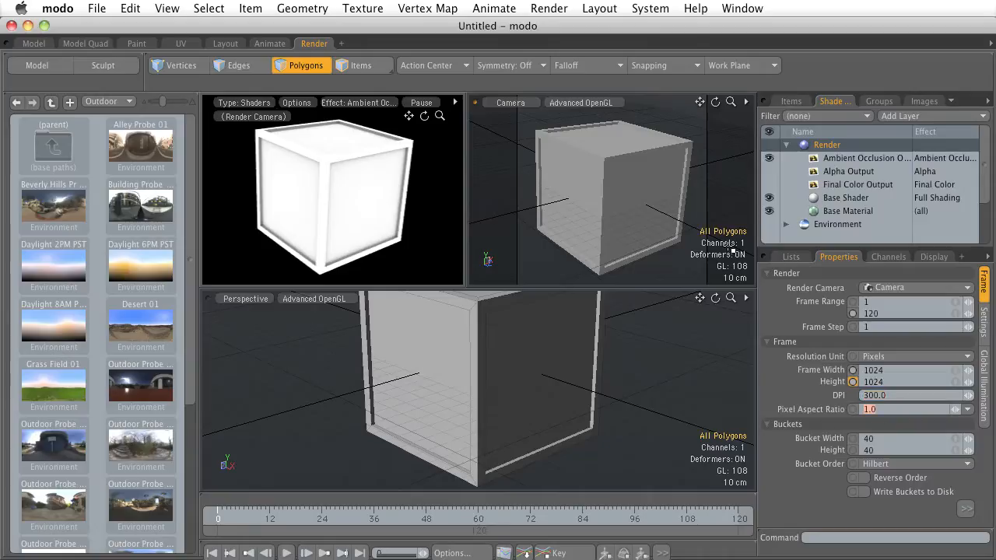
Make sure the Crate UV map is the selected texture map for baking
left_click(790, 257)
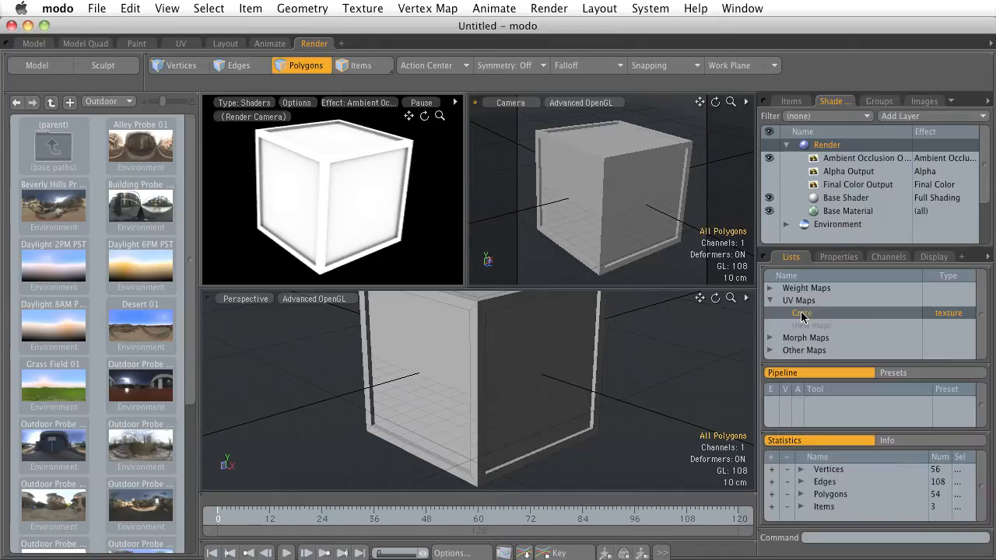
double_click(802, 312)
type("Crate")
key("Return")
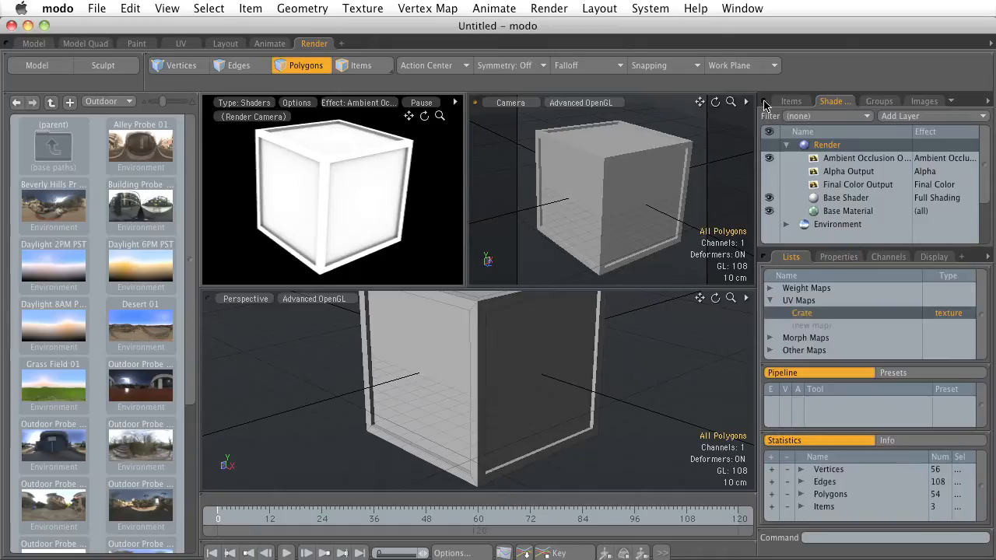
Check the Ambient Occlusion output's Occlusion Rays setting and run Bake to Render Outputs
left_click(848, 158)
left_click(838, 258)
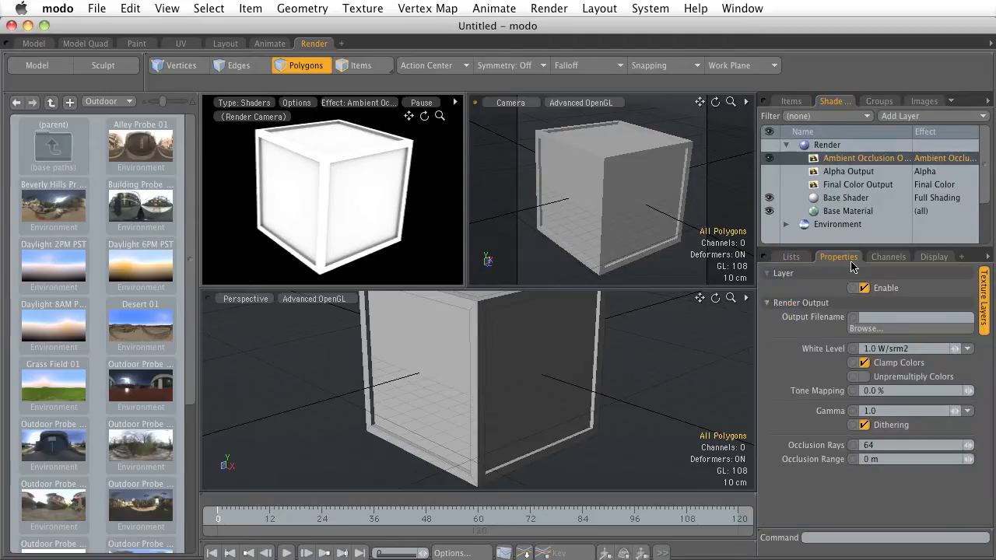
left_click(879, 450)
left_click(550, 9)
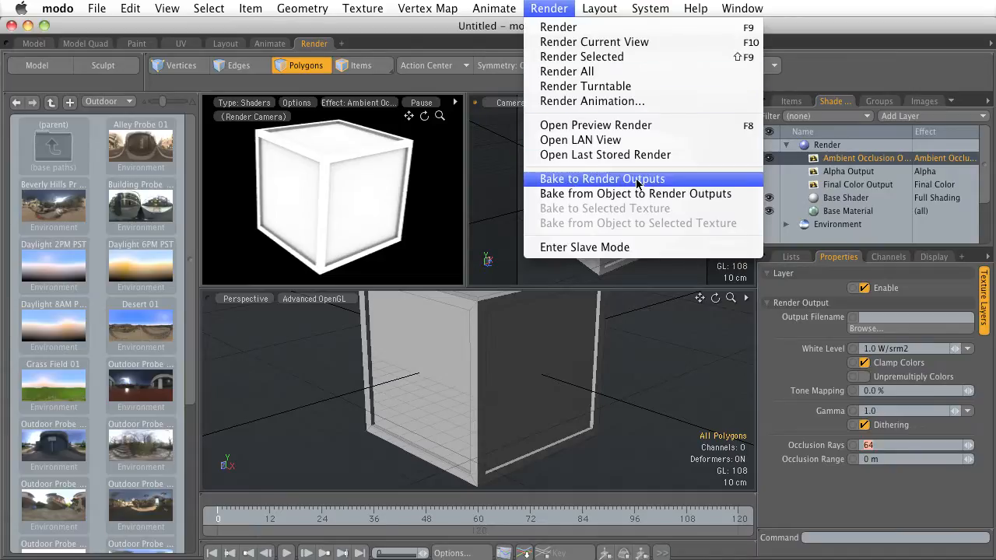
left_click(614, 183)
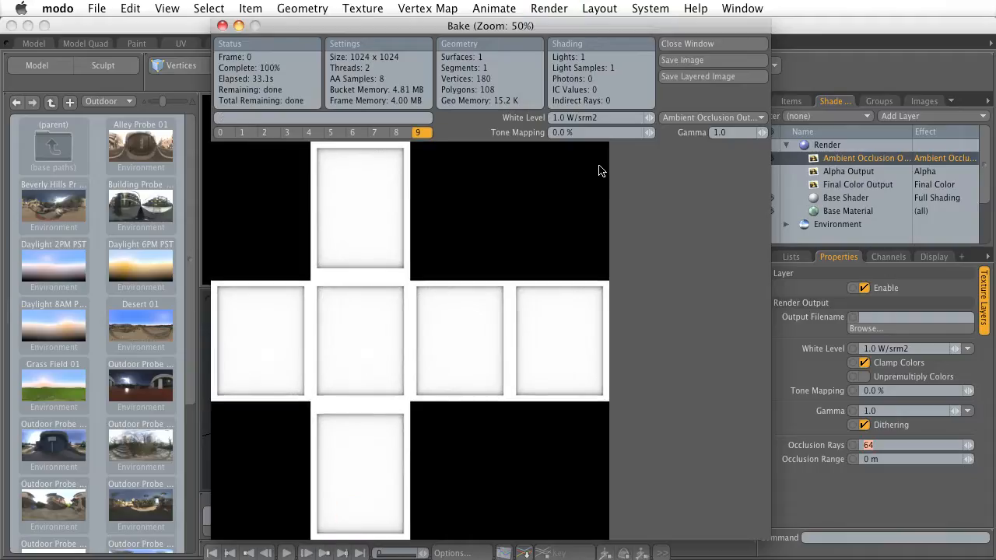
Save the baked image to the Desktop as crate_ao.tga in Targa format
left_click(704, 61)
type("creat.tga")
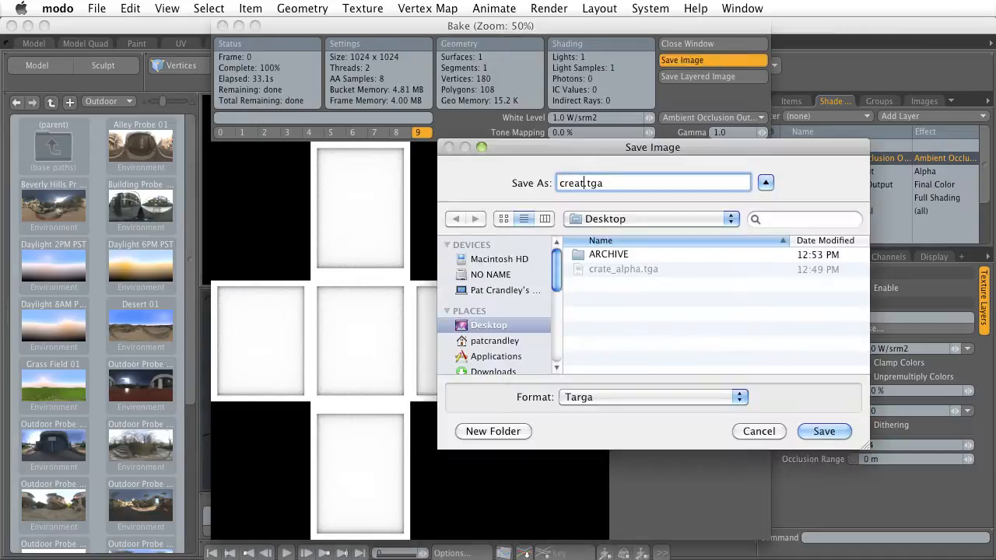
type("e_")
key("BackSpace")
key("BackSpace")
key("BackSpace")
key("BackSpace")
key("BackSpace")
type("ate_ao")
left_click(565, 397)
left_click(575, 397)
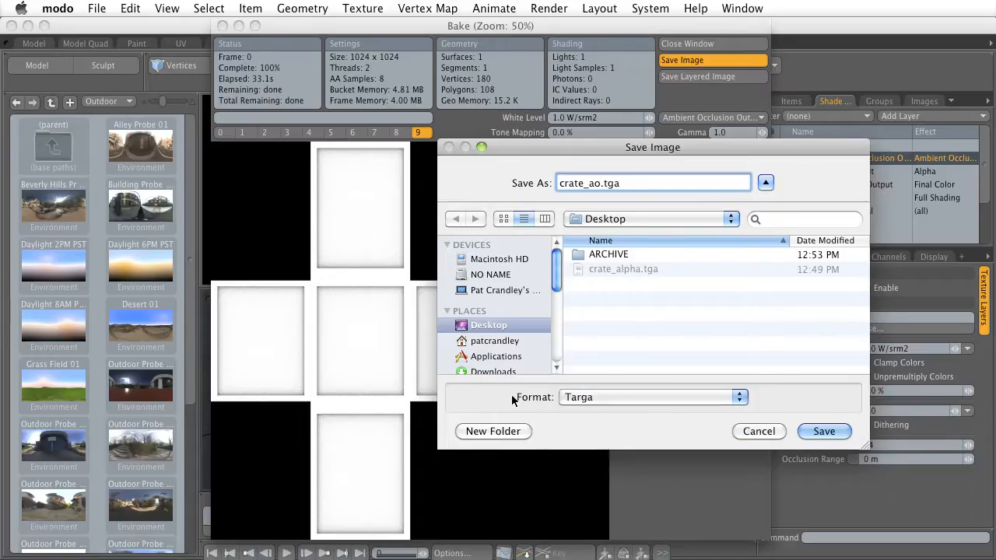
left_click(844, 431)
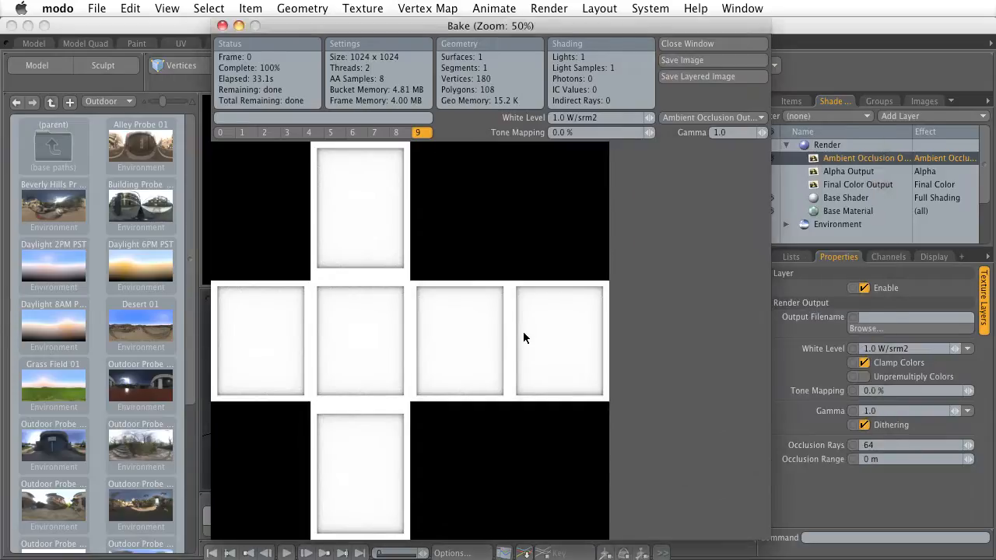
Switch to Photoshop and place crate_ao.tga from the Desktop into the crate_uvs.eps document at its default size
key("super+Tab")
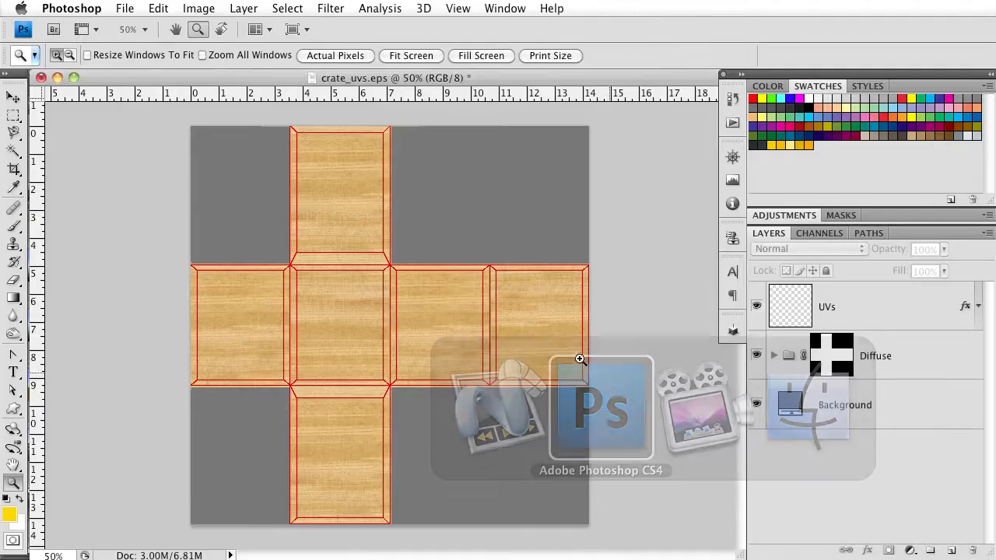
left_click(126, 8)
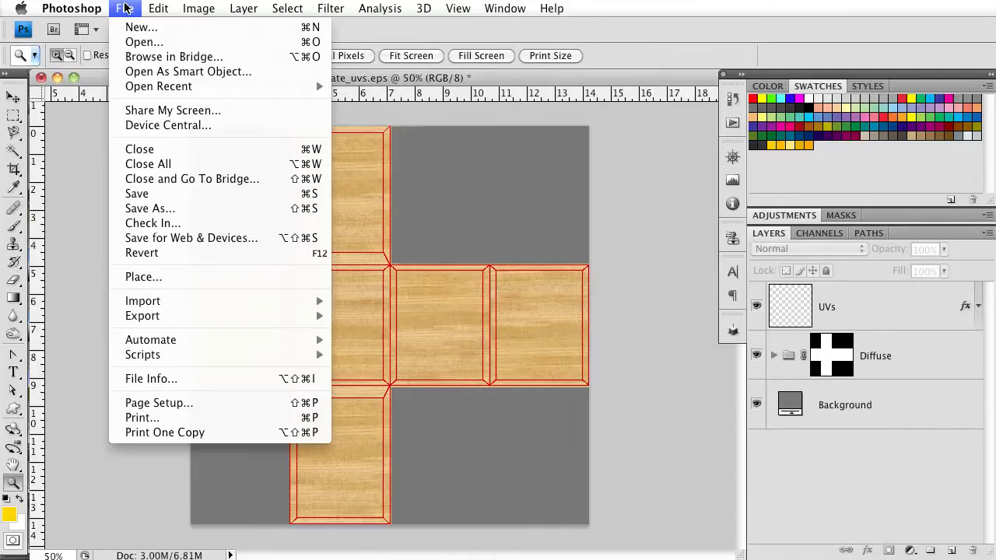
left_click(141, 276)
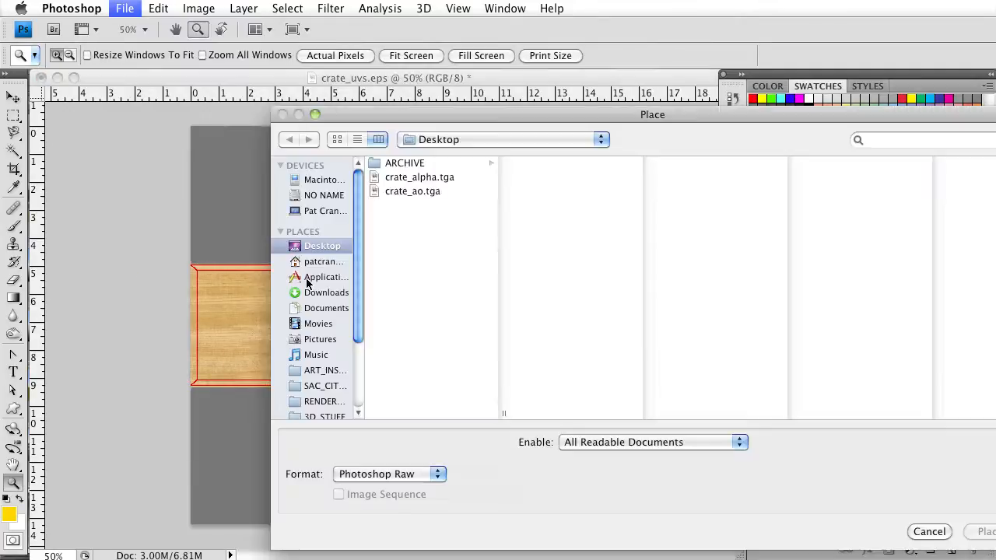
left_click_drag(342, 117, 205, 101)
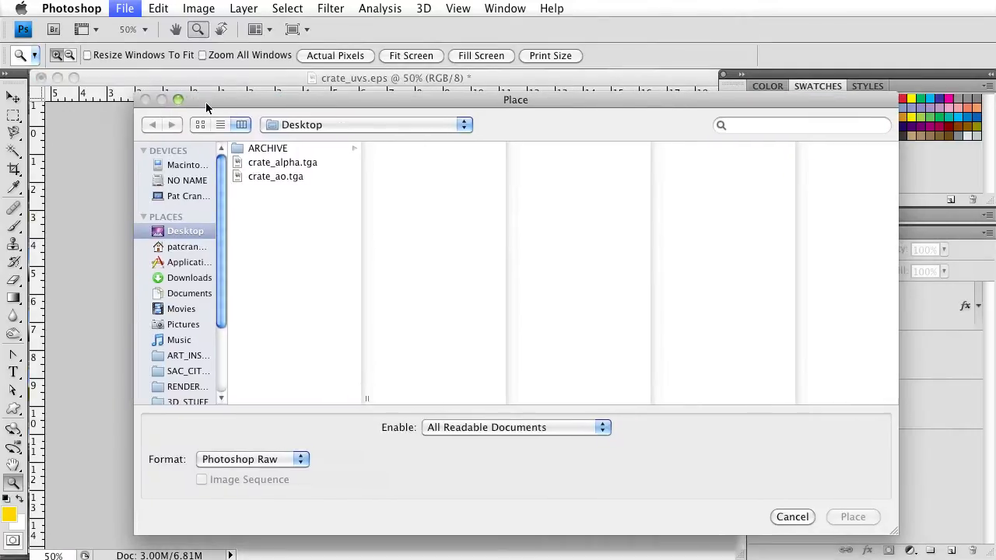
left_click(294, 176)
left_click(853, 518)
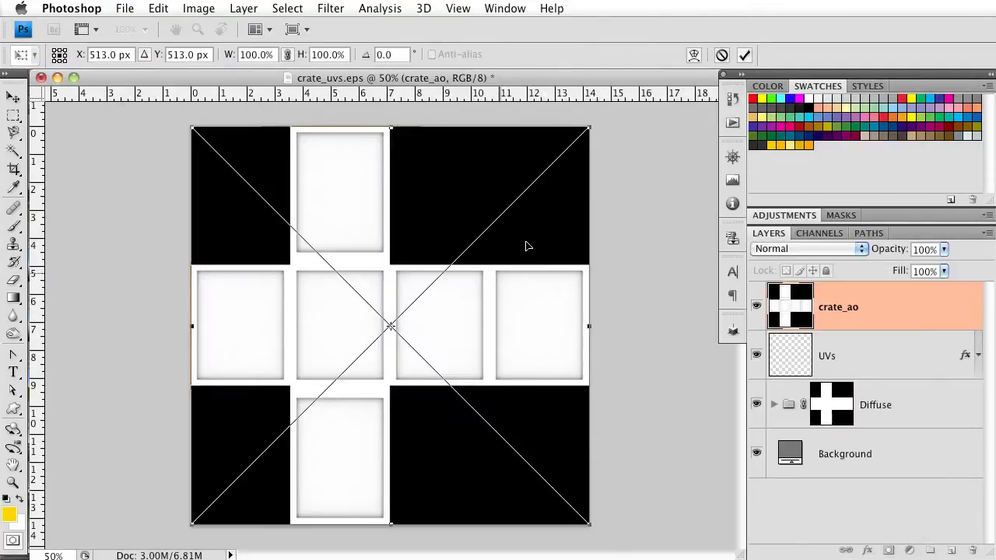
left_click(746, 55)
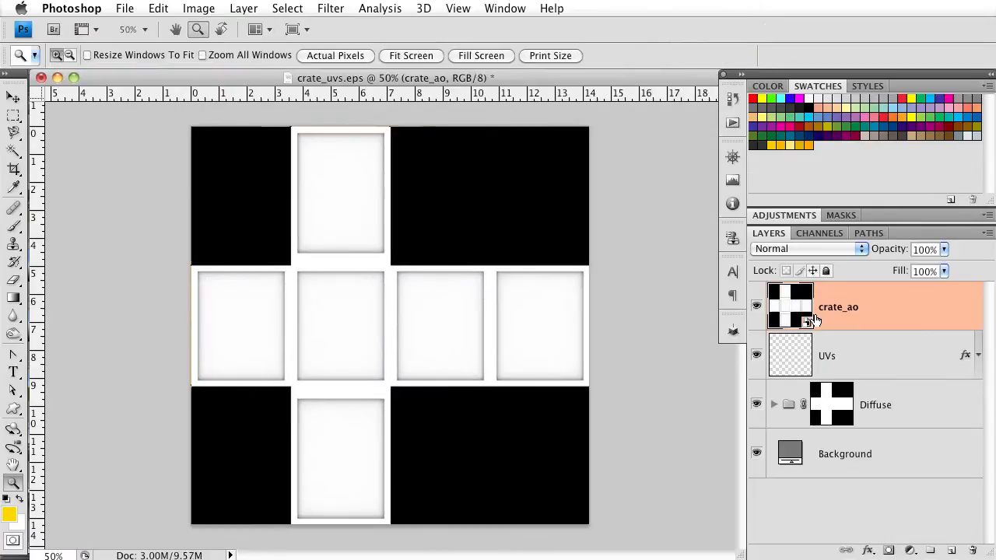
Reorder the layers so UVs is topmost and crate_ao sits inside the Diffuse group directly above Wood
left_click_drag(800, 360, 787, 298)
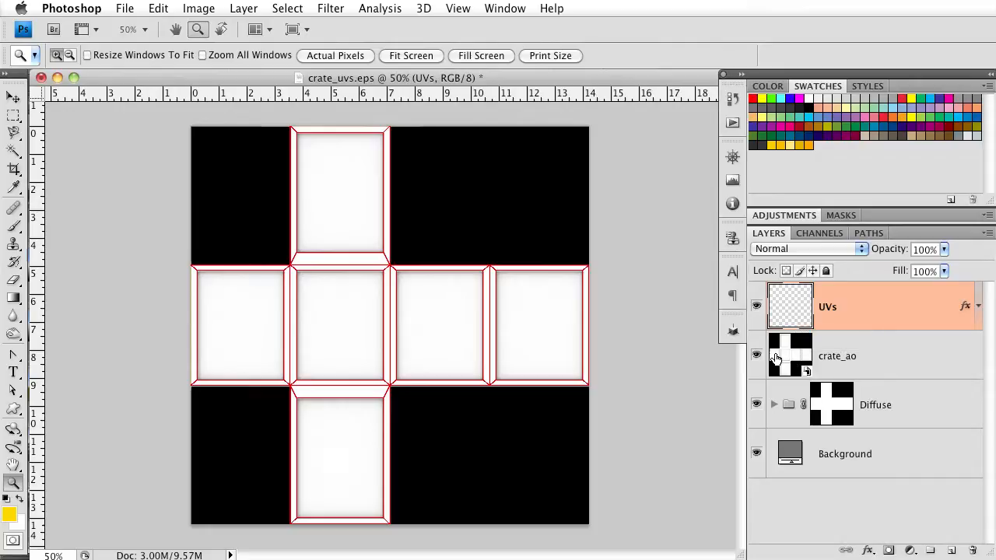
left_click_drag(784, 360, 787, 406)
left_click(818, 469)
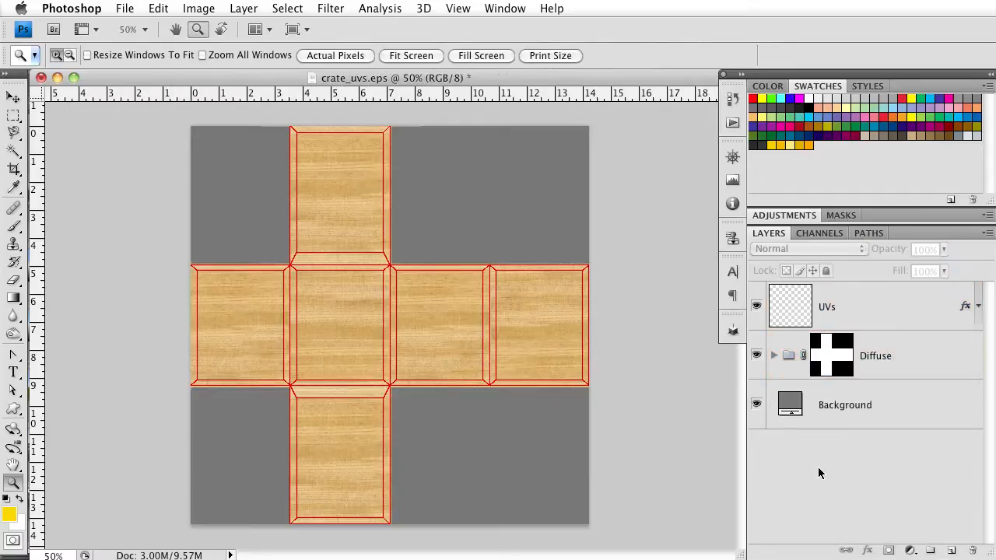
left_click(773, 356)
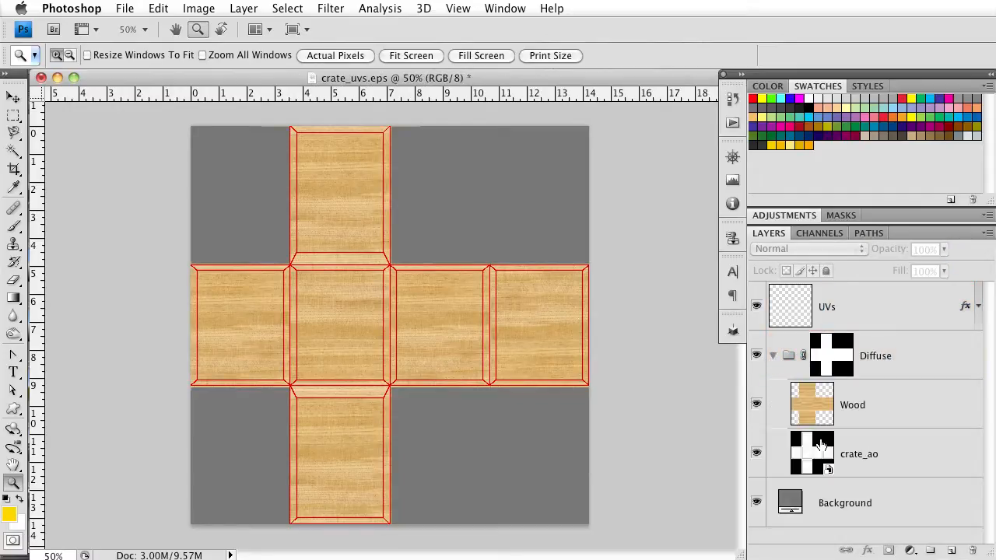
left_click_drag(827, 459, 790, 399)
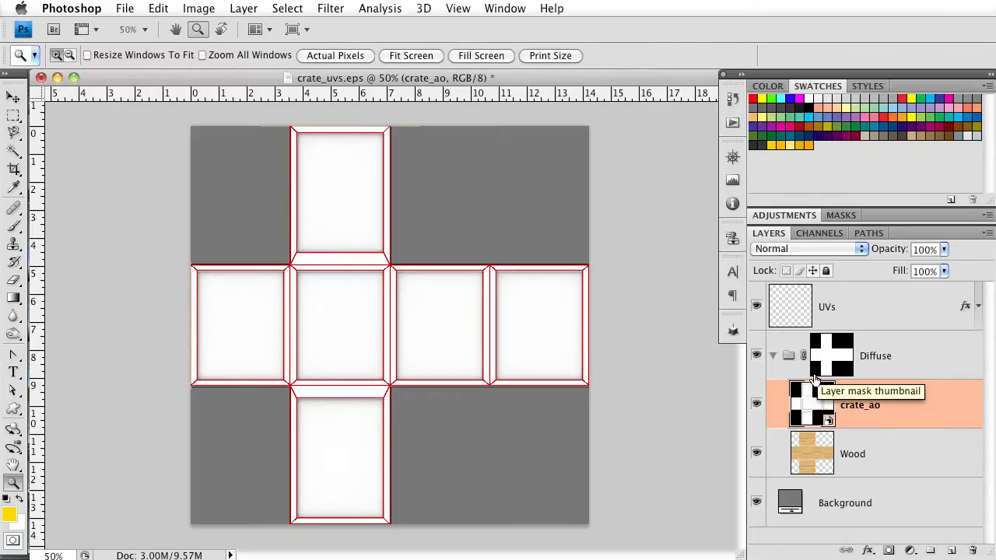
Set the crate_ao layer's blend mode to Multiply and hide the UVs layer
left_click(783, 249)
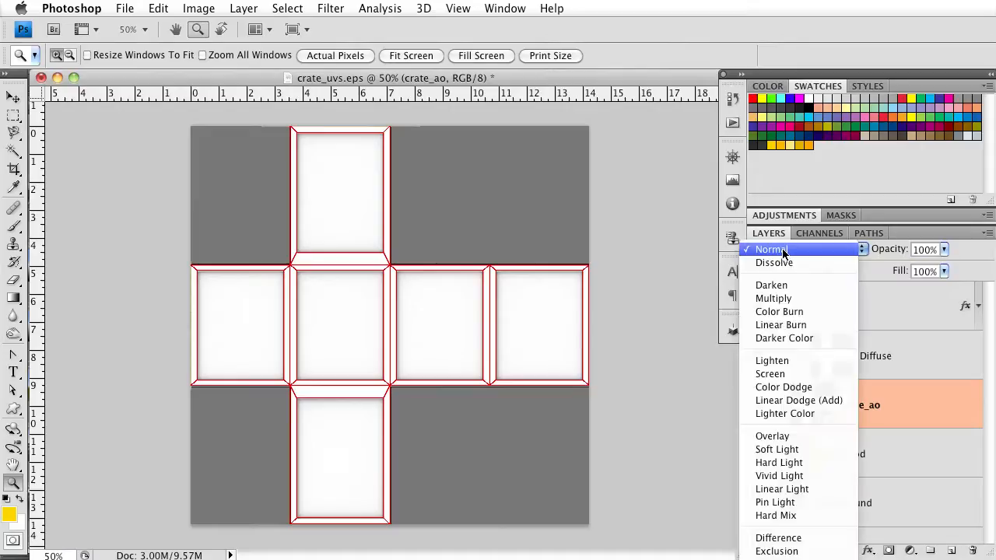
left_click(787, 301)
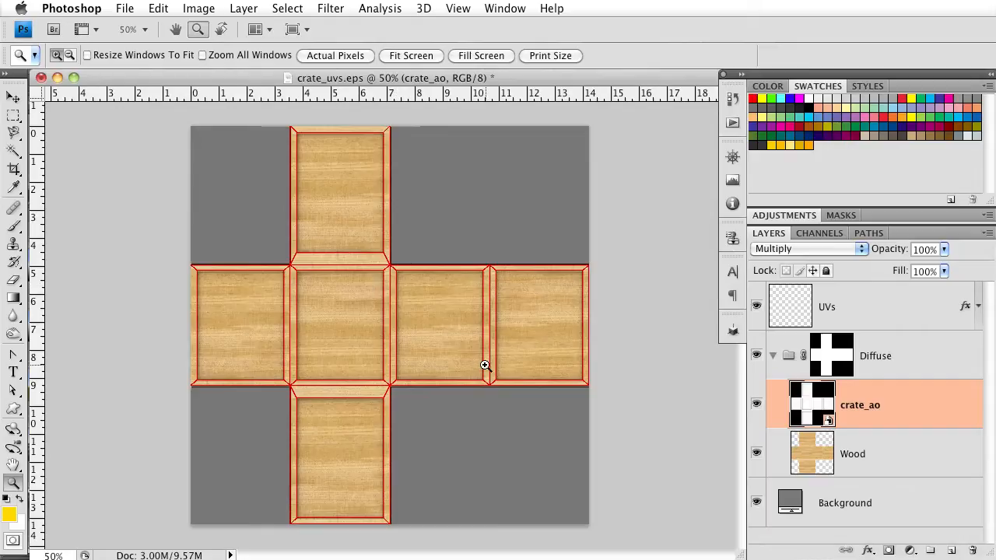
left_click(756, 307)
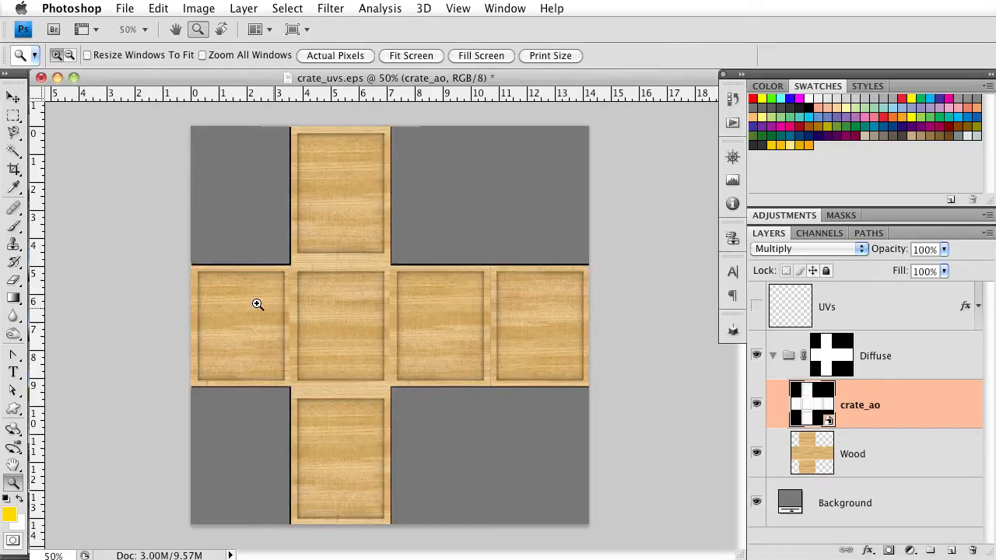